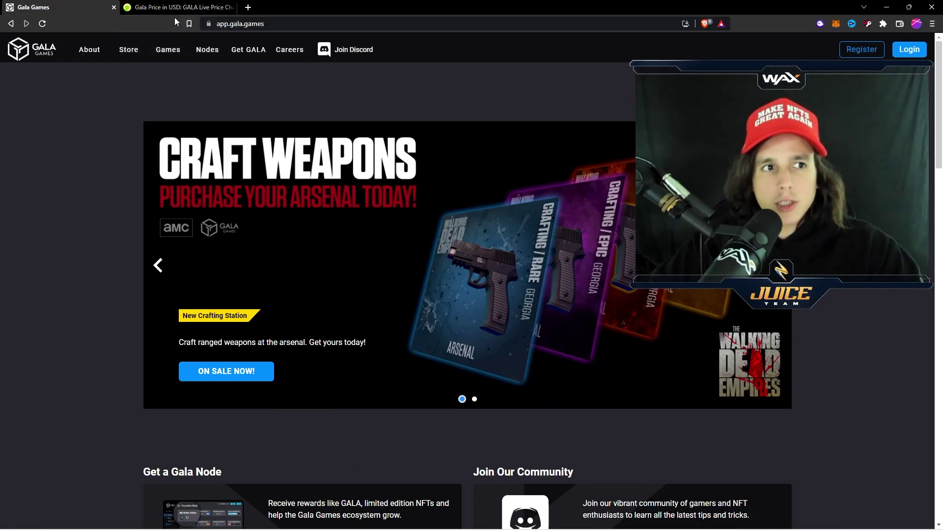
# Step: In the Gala Games store, filter to Superior items and browse Nomad and Murmur Prime
pyautogui.click(167, 10)
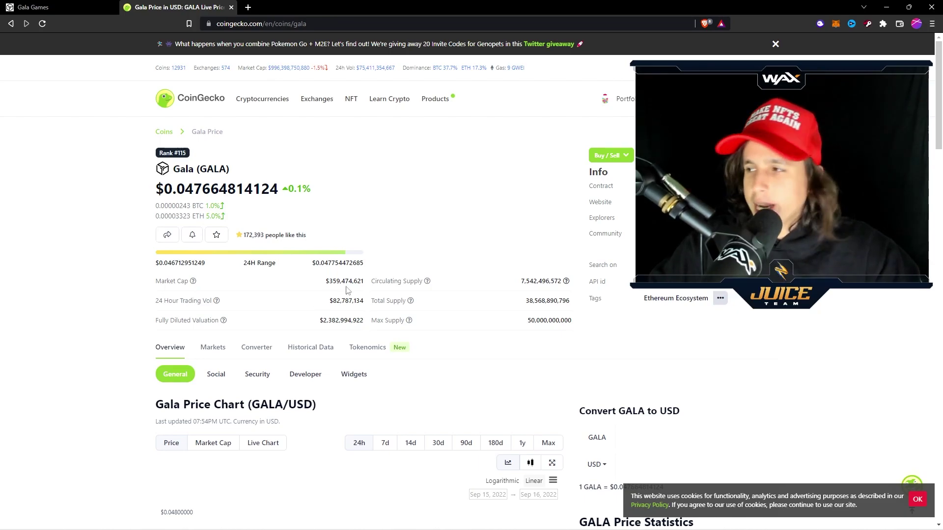
pyautogui.click(33, 7)
pyautogui.click(131, 51)
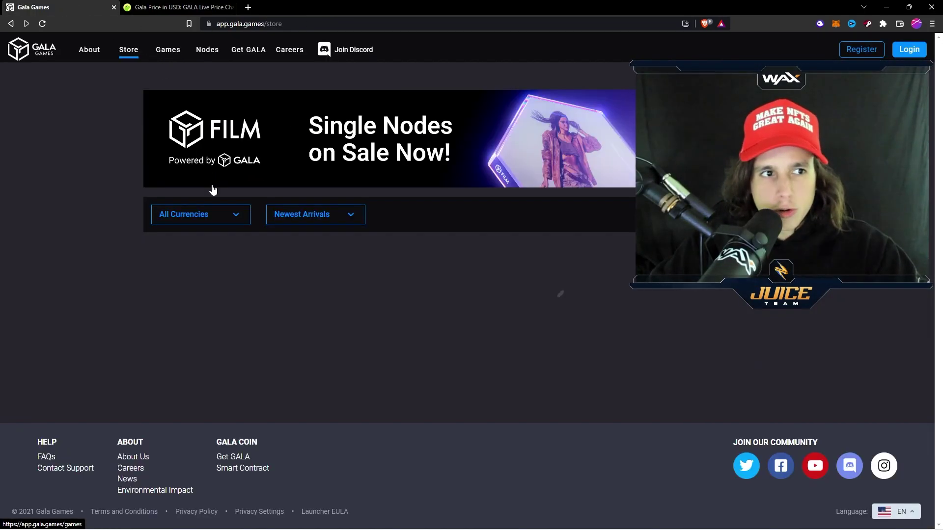
pyautogui.scroll(-2, 452, 394)
pyautogui.scroll(-3, 453, 394)
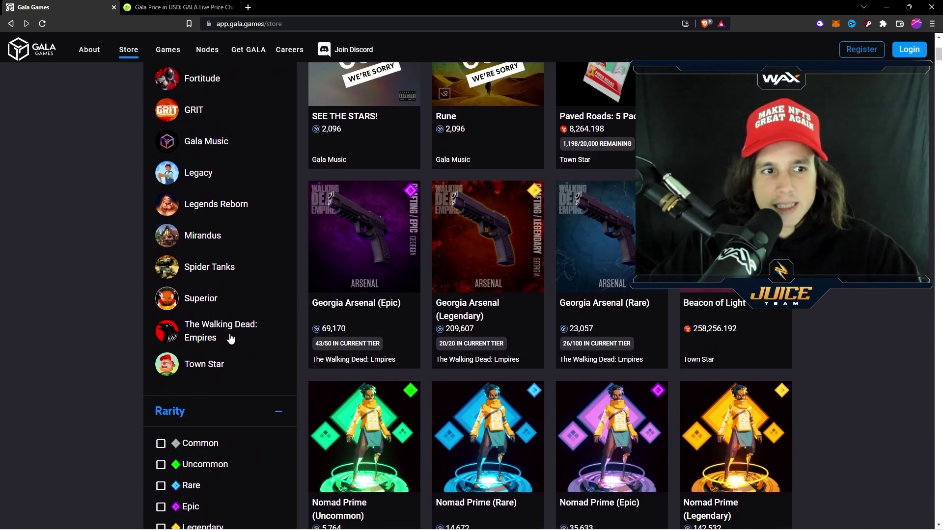
pyautogui.click(194, 300)
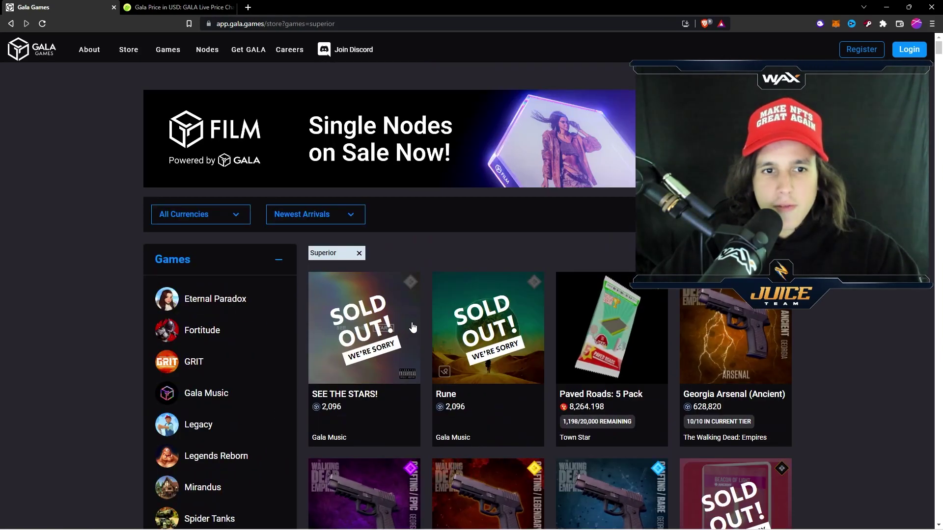
pyautogui.scroll(-4, 498, 340)
pyautogui.scroll(-3, 497, 340)
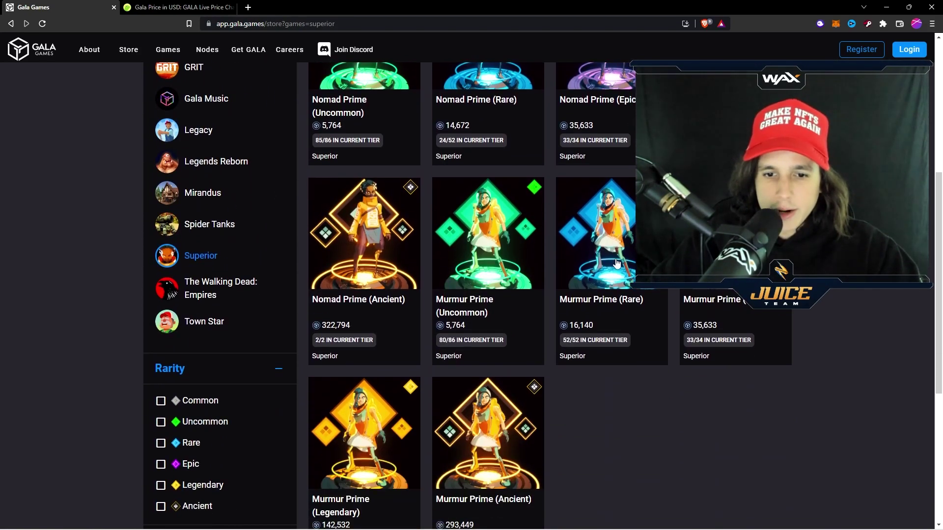
pyautogui.scroll(6, 577, 404)
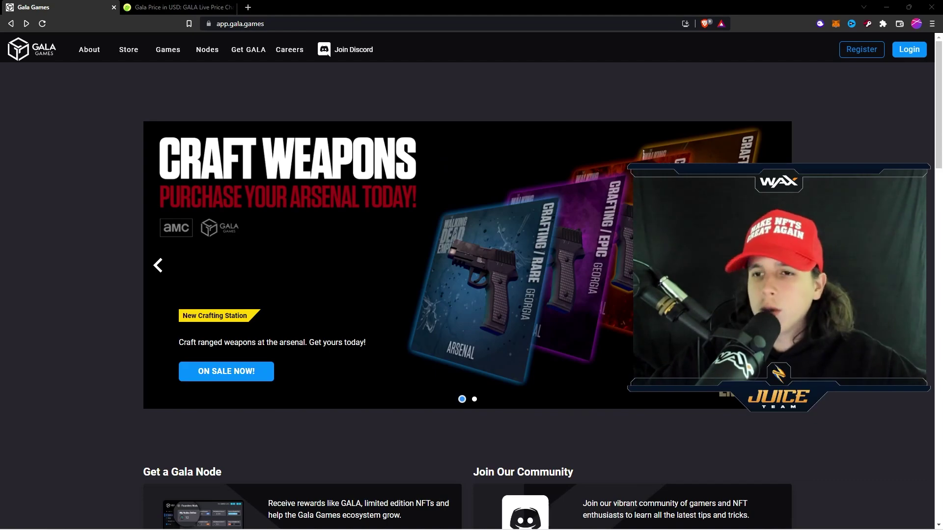
# Step: Create a new Gala Games account, skip the welcome, and finish wallet setup through the transfer code
pyautogui.click(874, 54)
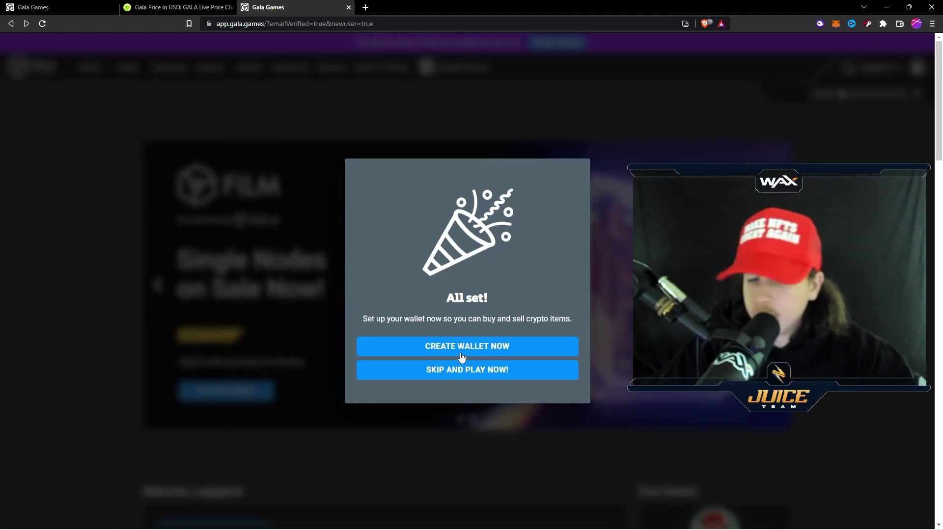
pyautogui.click(500, 375)
pyautogui.click(167, 69)
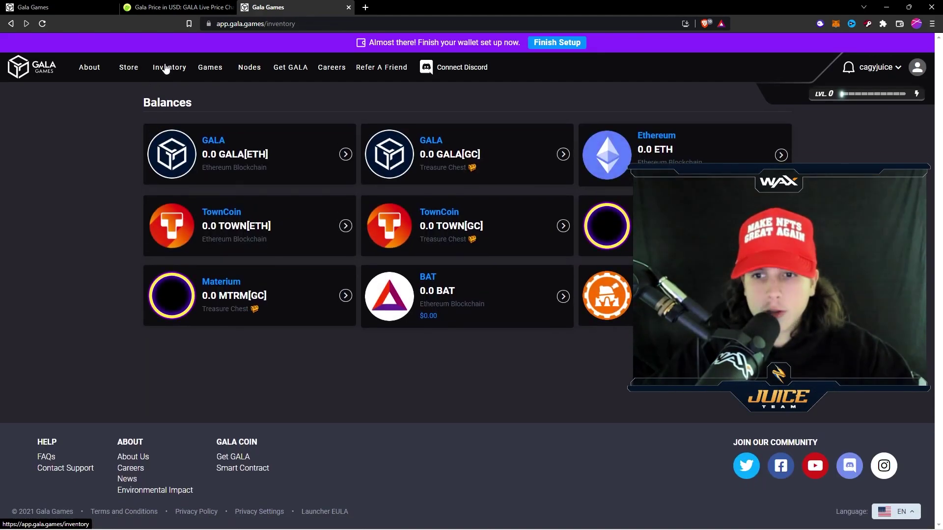
pyautogui.click(442, 162)
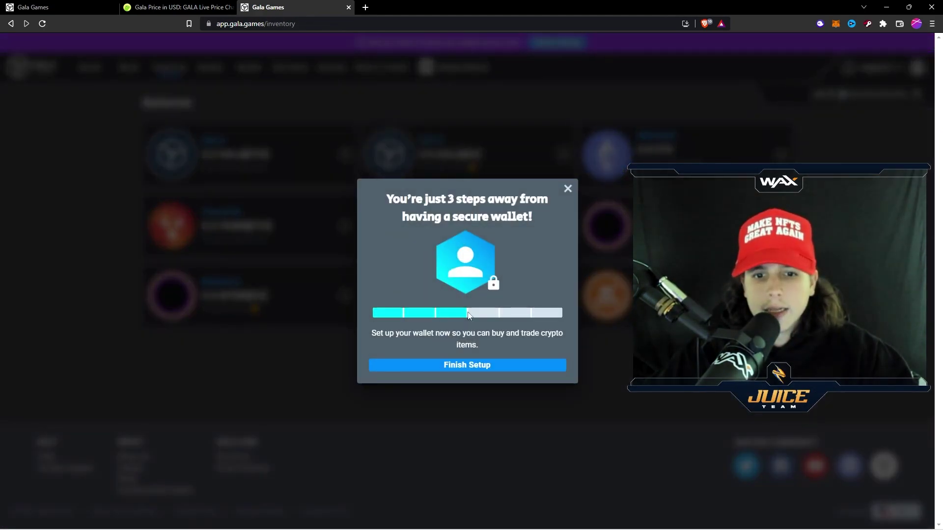
pyautogui.click(479, 372)
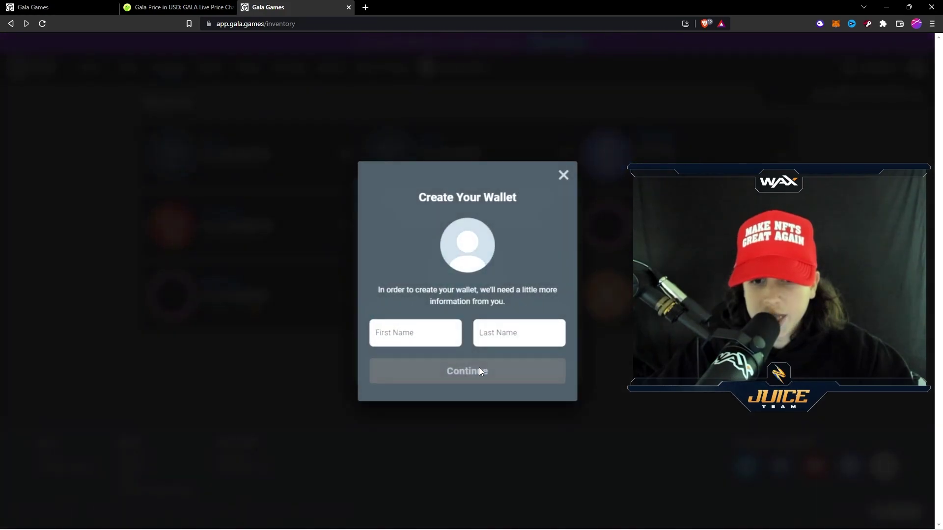
pyautogui.click(482, 370)
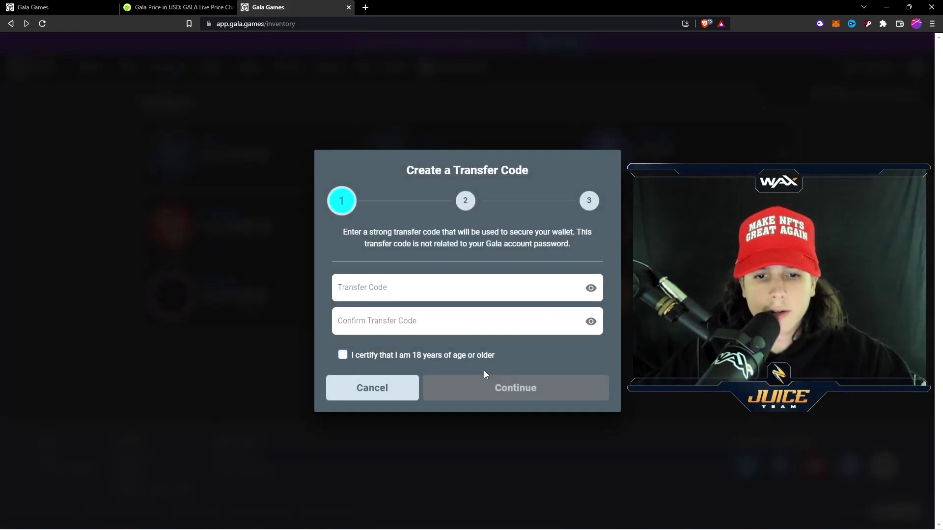
pyautogui.click(458, 285)
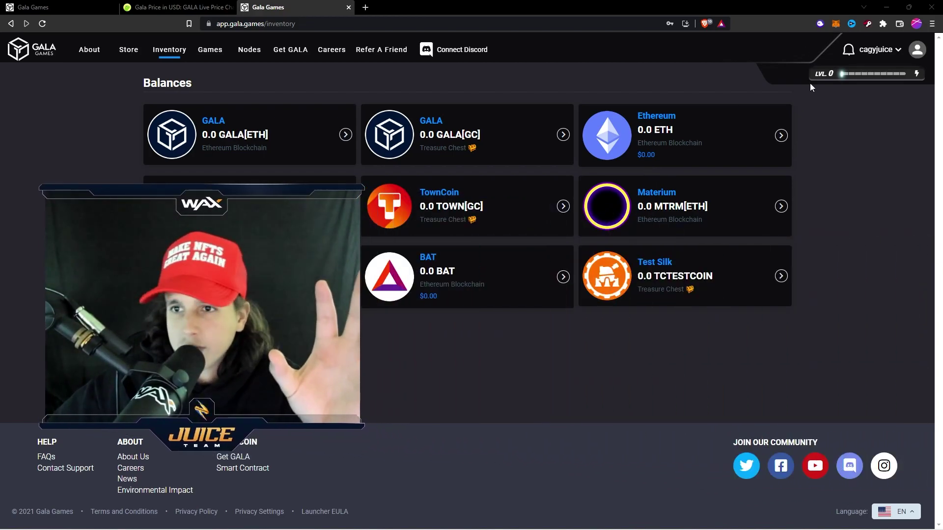
pyautogui.click(835, 23)
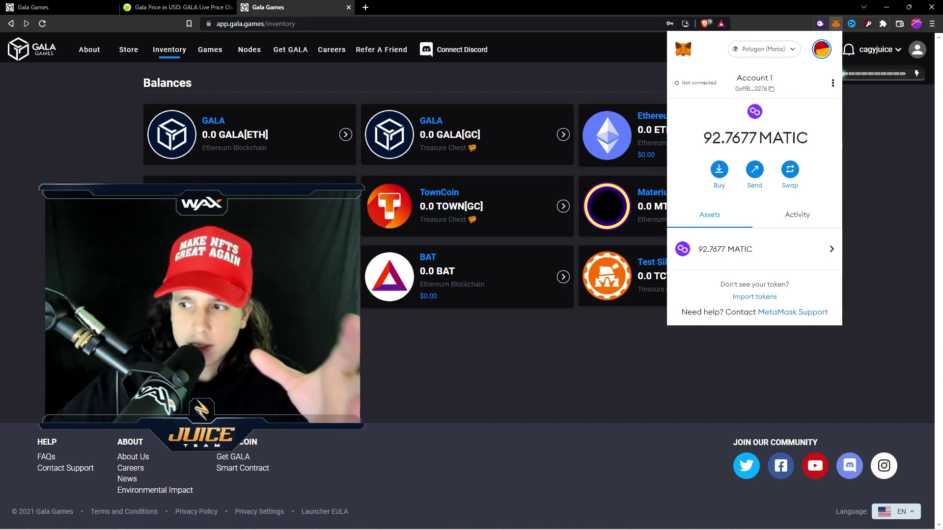
pyautogui.click(303, 115)
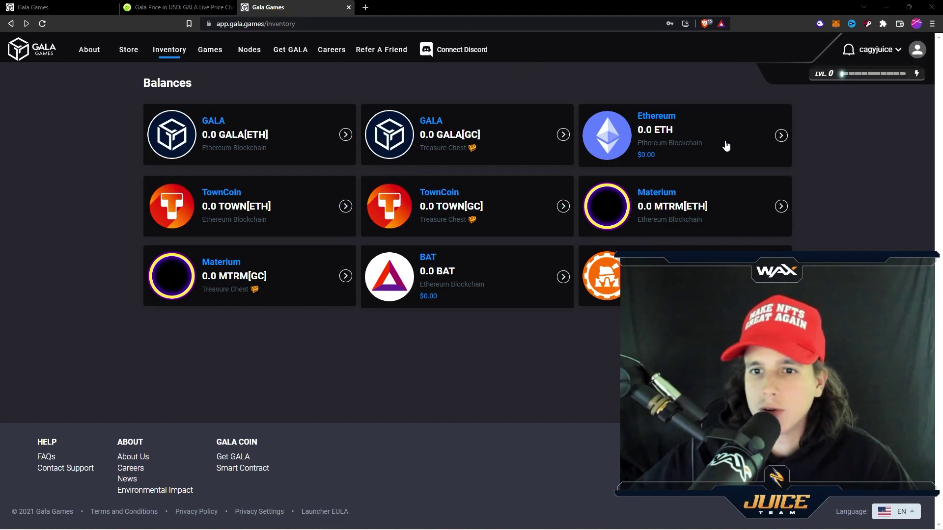
# Step: Open the Get GALA page and scroll to its list of GALA exchanges
pyautogui.click(295, 50)
pyautogui.scroll(-5, 369, 256)
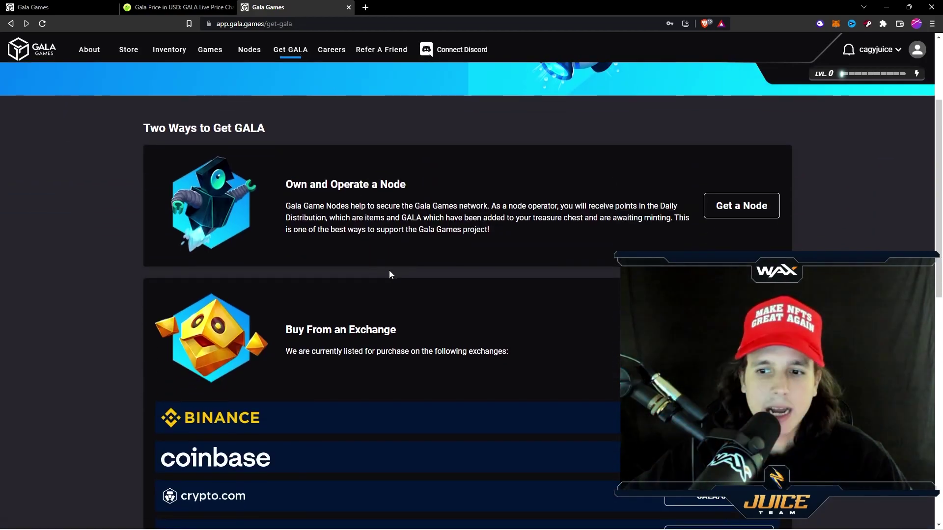
pyautogui.scroll(-1, 417, 267)
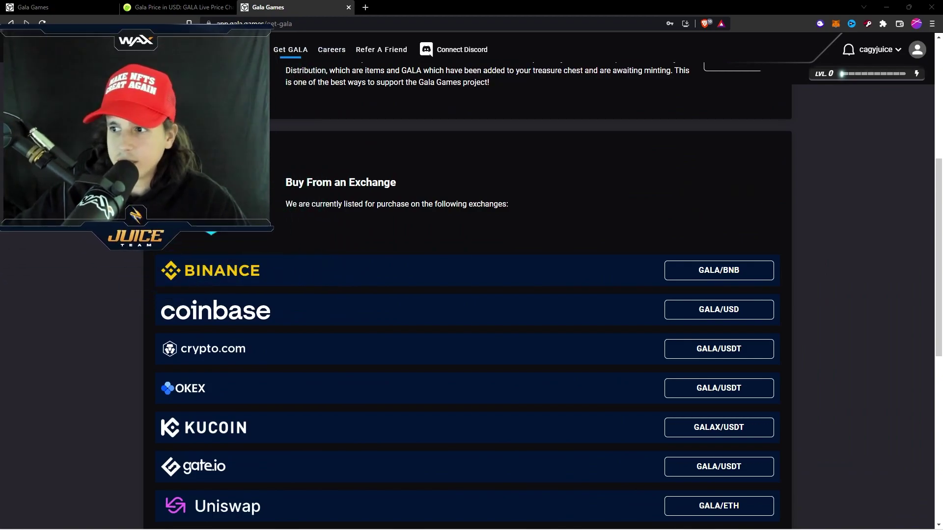
pyautogui.scroll(-3, 199, 323)
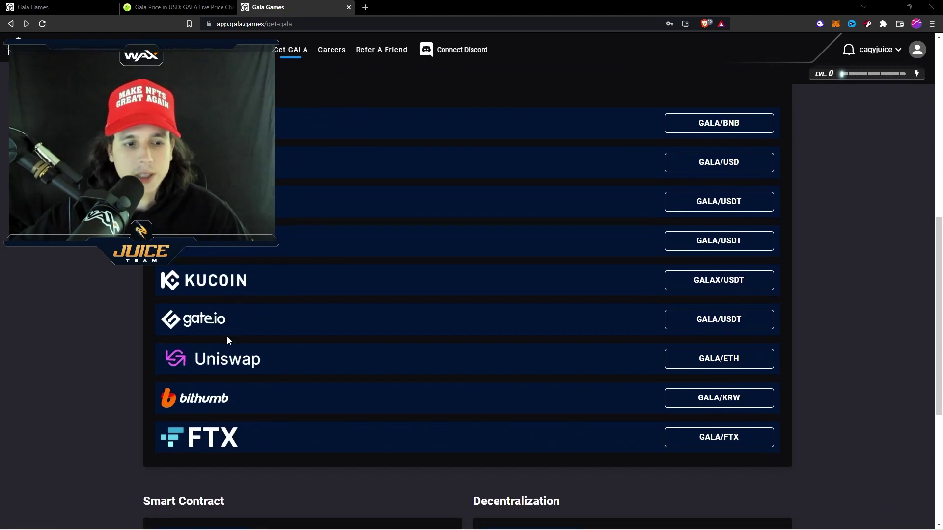
pyautogui.scroll(-1, 220, 330)
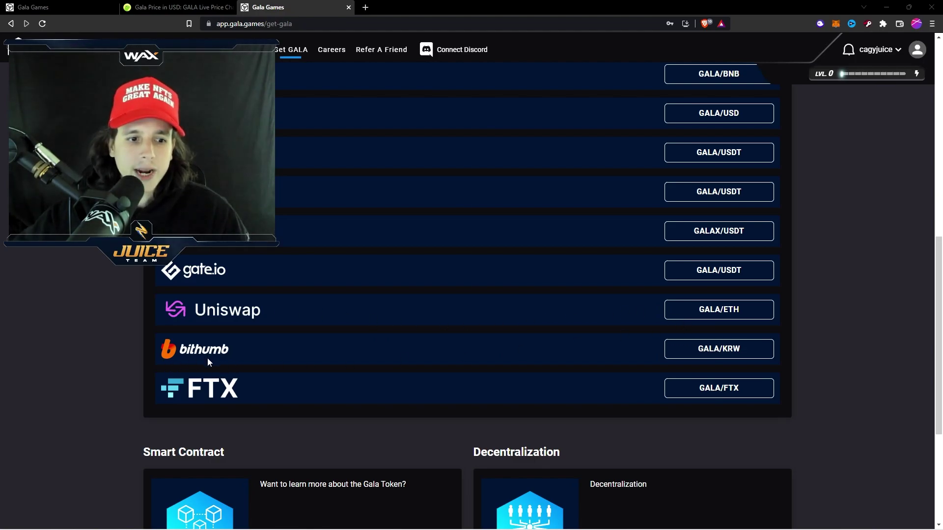
pyautogui.scroll(-3, 216, 373)
pyautogui.scroll(5, 221, 382)
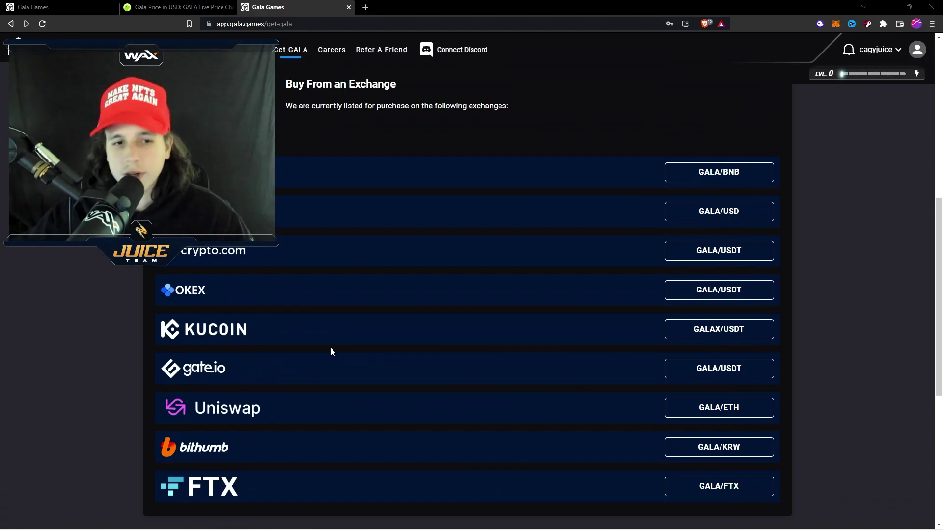
# Step: Open crypto.com's GALA/USDT price in a new tab, then return to Get GALA
pyautogui.click(702, 253)
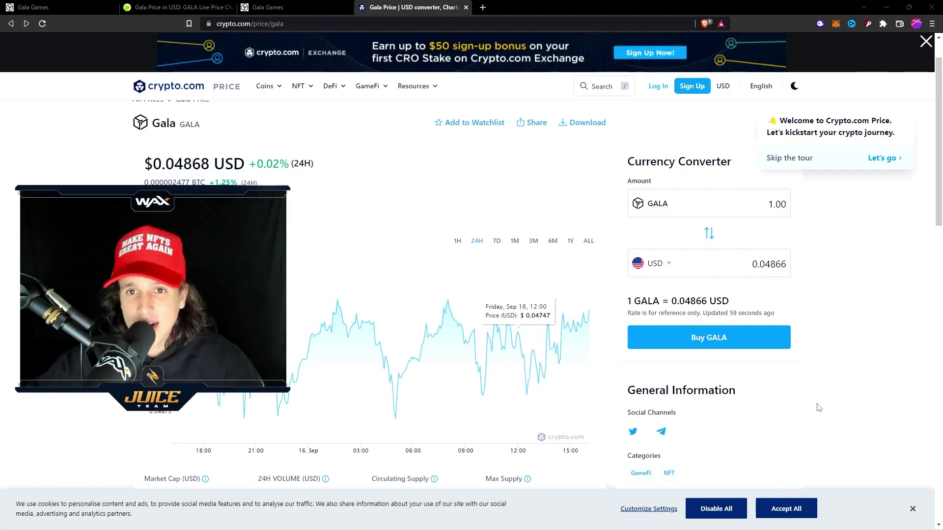
pyautogui.click(299, 6)
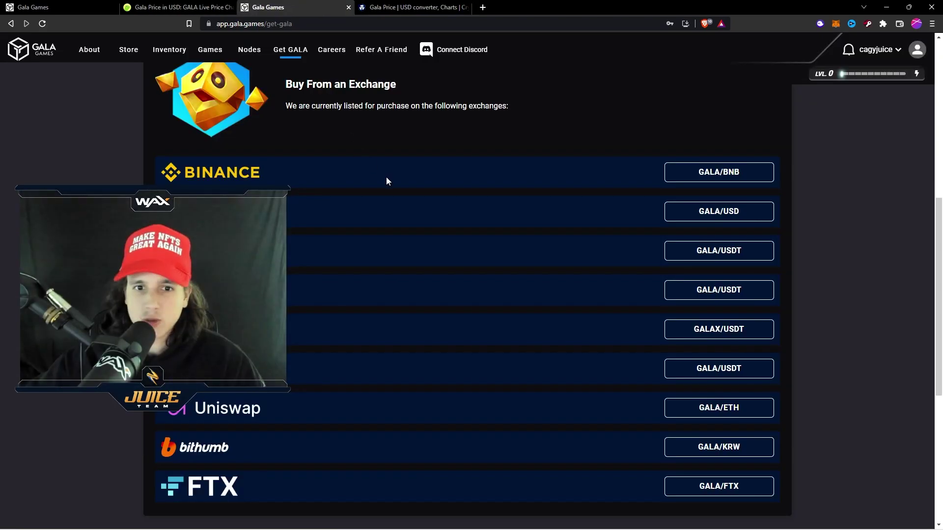
pyautogui.scroll(8, 385, 181)
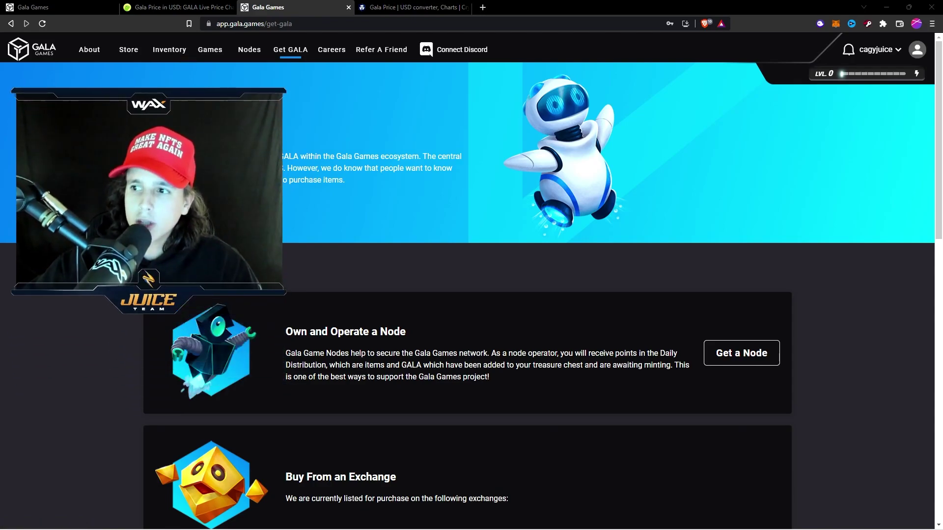
# Step: From Inventory, open GALA[ETH] and copy its deposit address
pyautogui.click(173, 51)
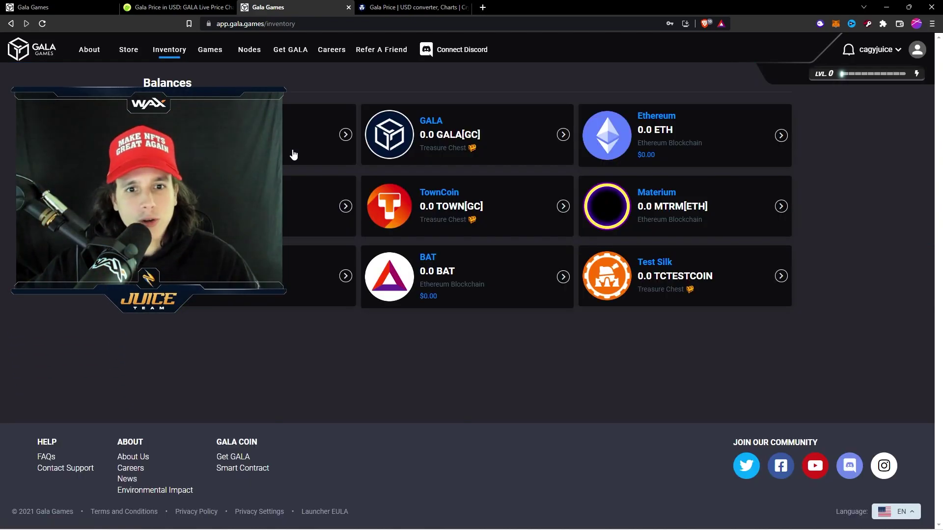
pyautogui.click(319, 135)
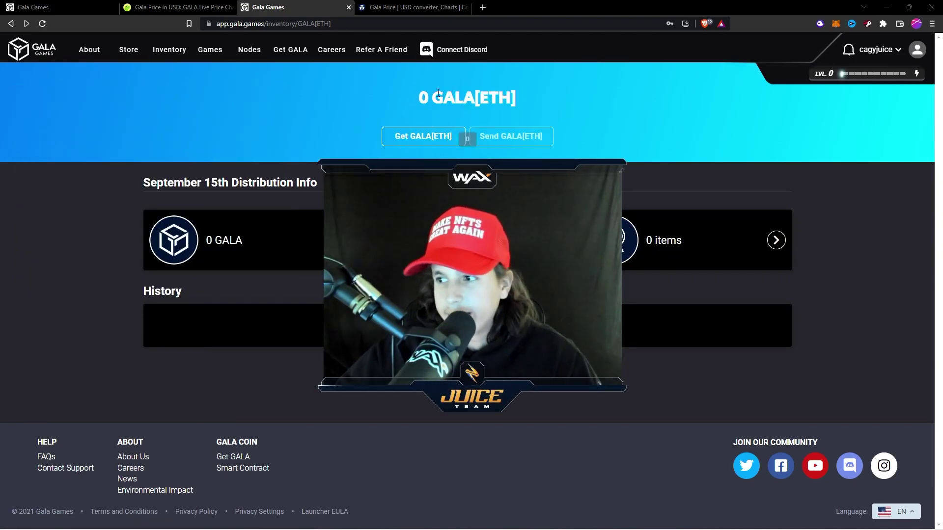
pyautogui.click(426, 135)
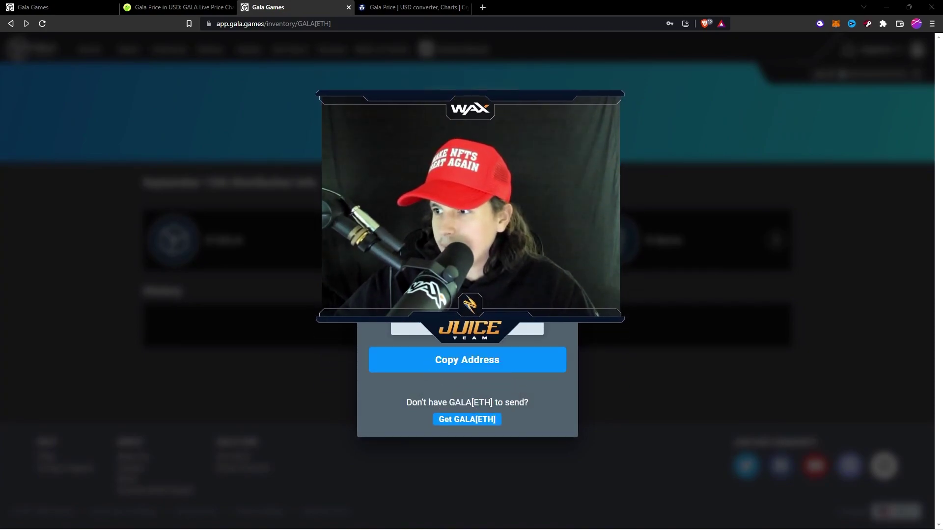
pyautogui.click(476, 363)
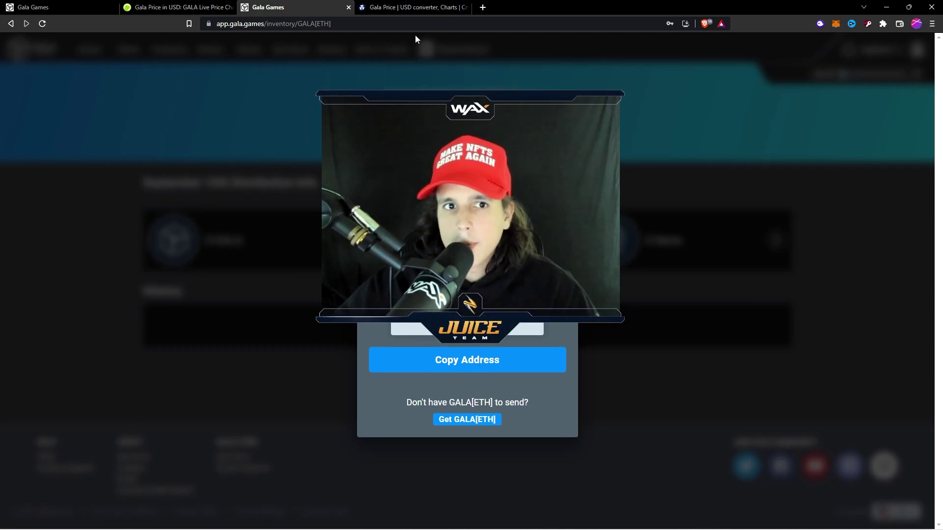
# Step: Glance at the crypto.com Gala price, then close the GALA[ETH] deposit dialog
pyautogui.click(407, 8)
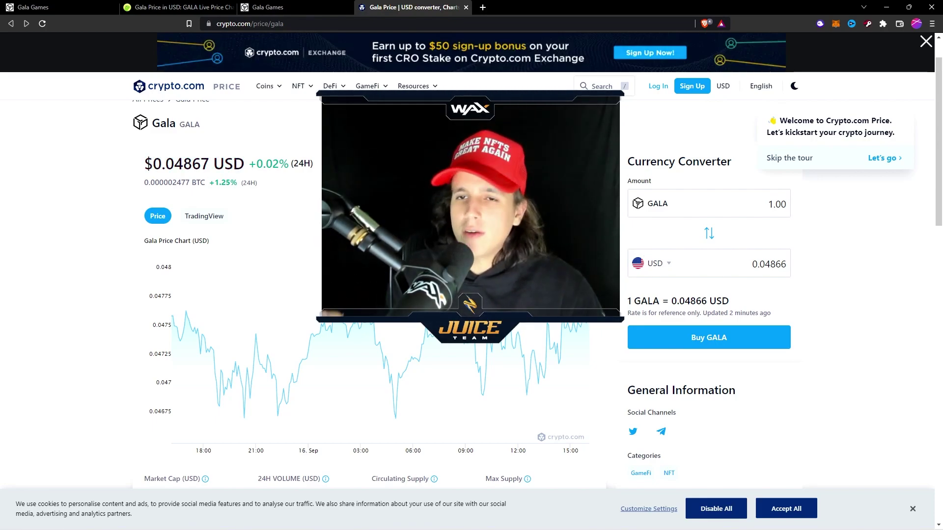
pyautogui.hotkey('ctrl', 'shift', 'Tab')
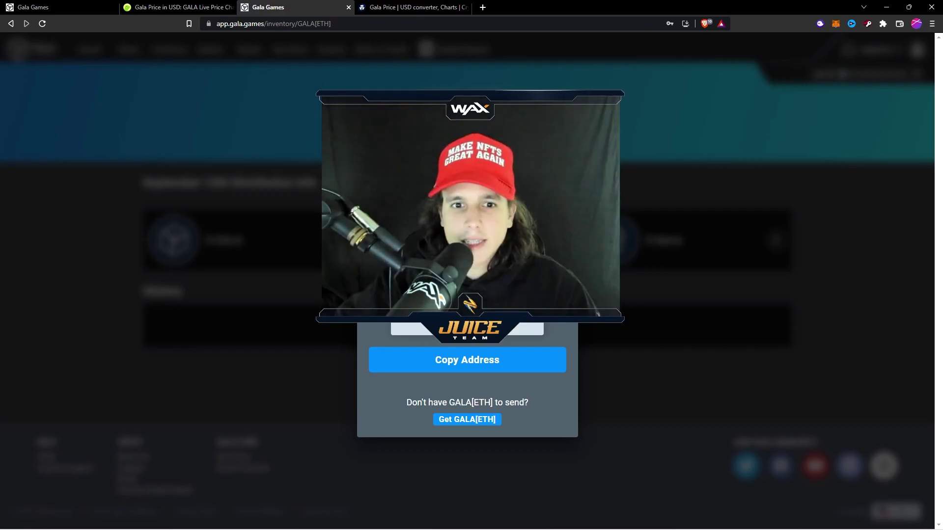
pyautogui.press('Escape')
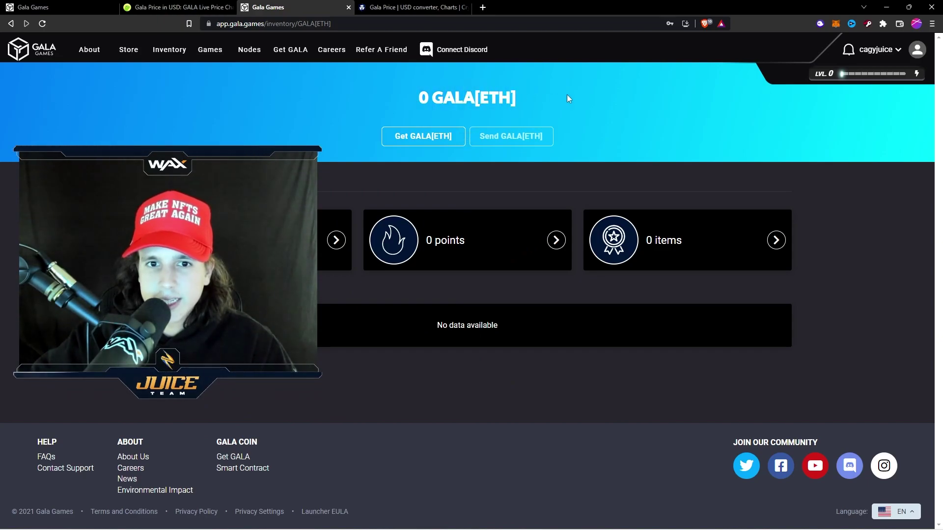
# Step: Go to Superior's store under Games and start buying Nomad Prime (Uncommon)
pyautogui.moveTo(567, 94); pyautogui.dragTo(432, 97)
pyautogui.click(518, 87)
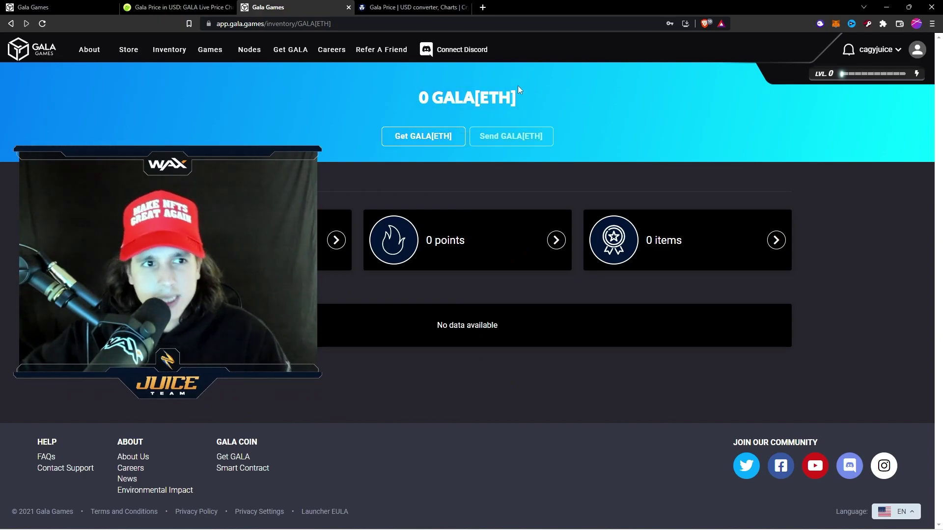
pyautogui.click(207, 51)
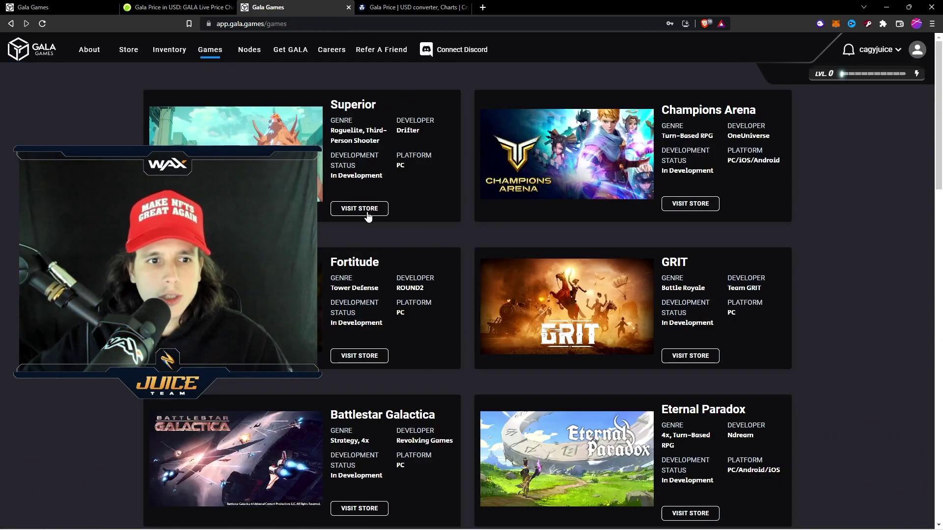
pyautogui.scroll(-10, 388, 344)
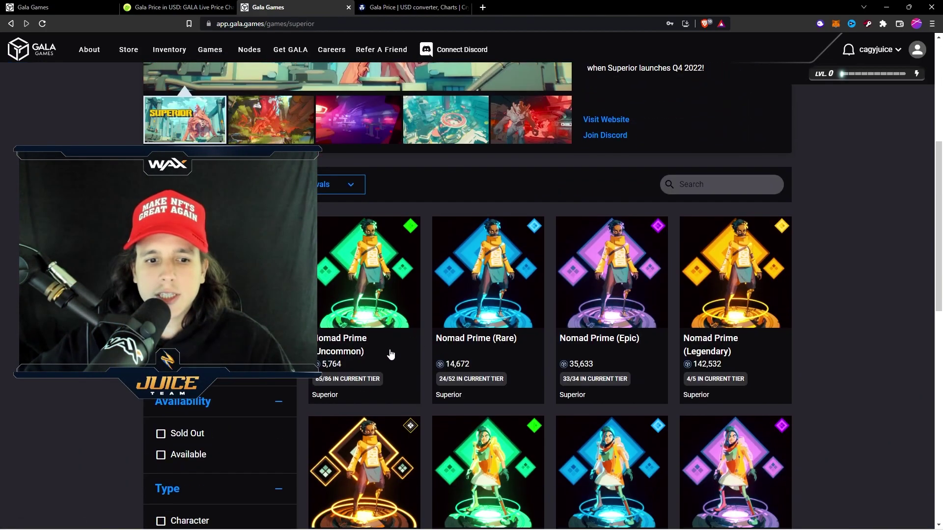
pyautogui.scroll(-5, 447, 430)
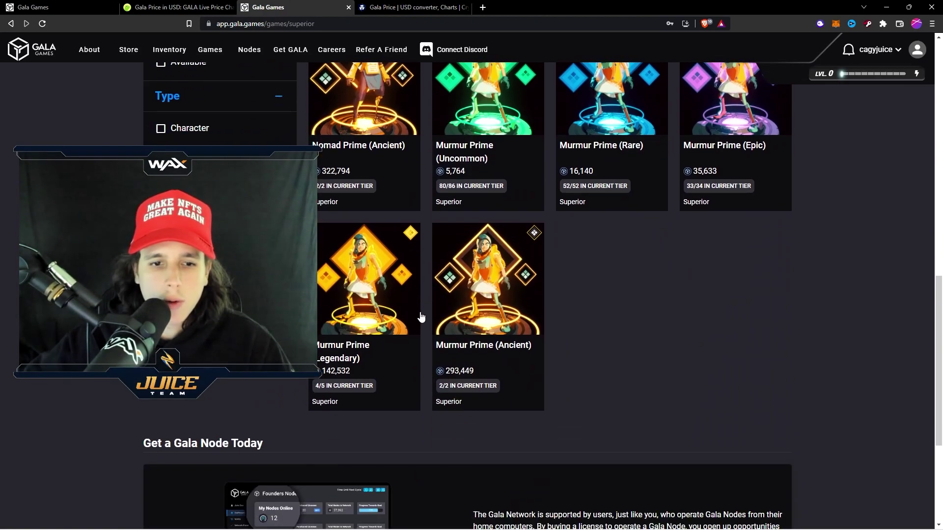
pyautogui.scroll(2, 388, 300)
pyautogui.scroll(4, 356, 281)
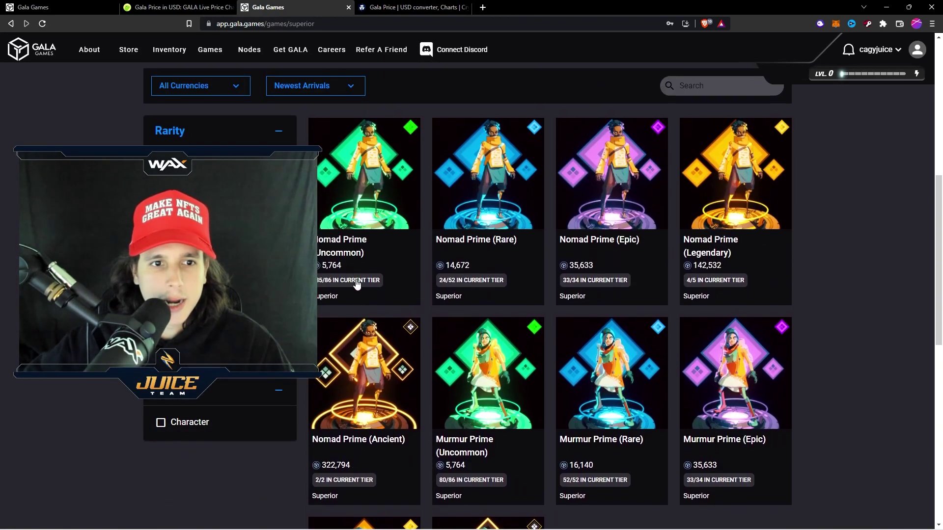
pyautogui.click(376, 210)
pyautogui.click(681, 323)
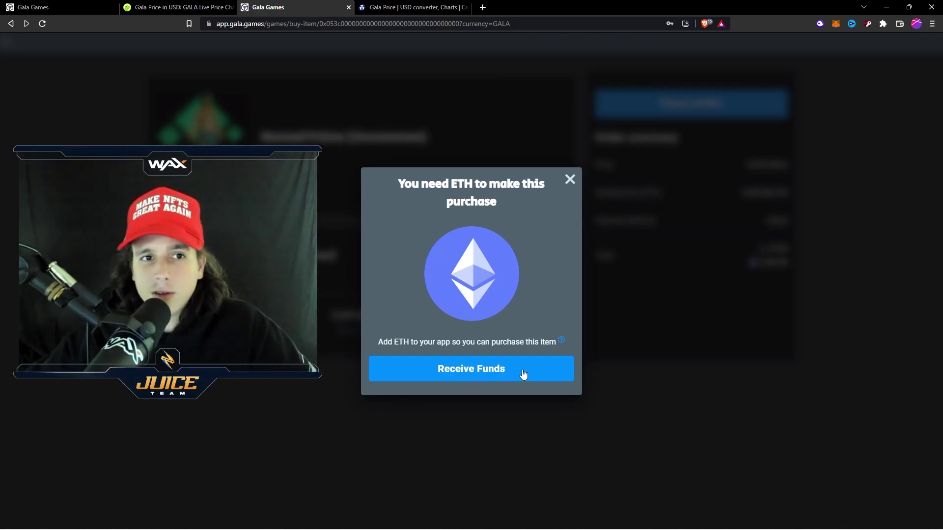
# Step: From the You need ETH notice, open Receive Funds and copy the ETH deposit address
pyautogui.click(412, 7)
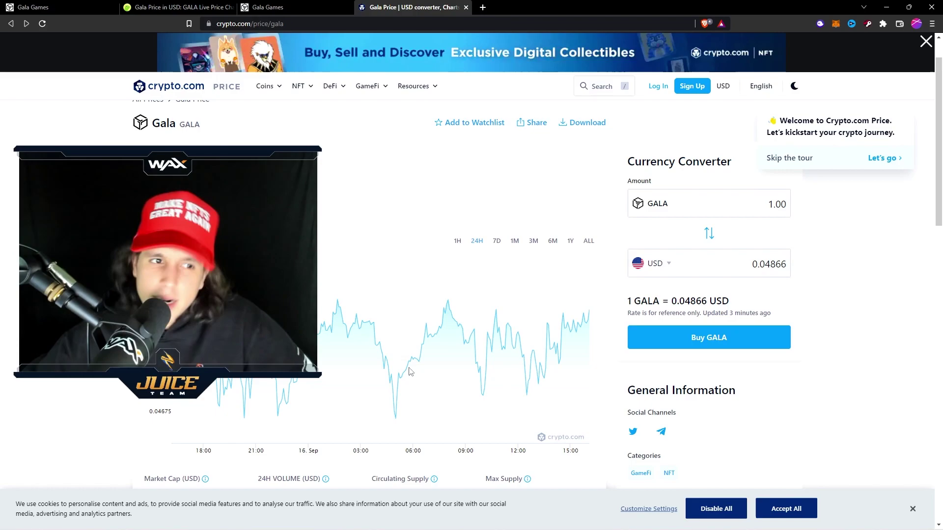
pyautogui.hotkey('ctrl', 'shift', 'Tab')
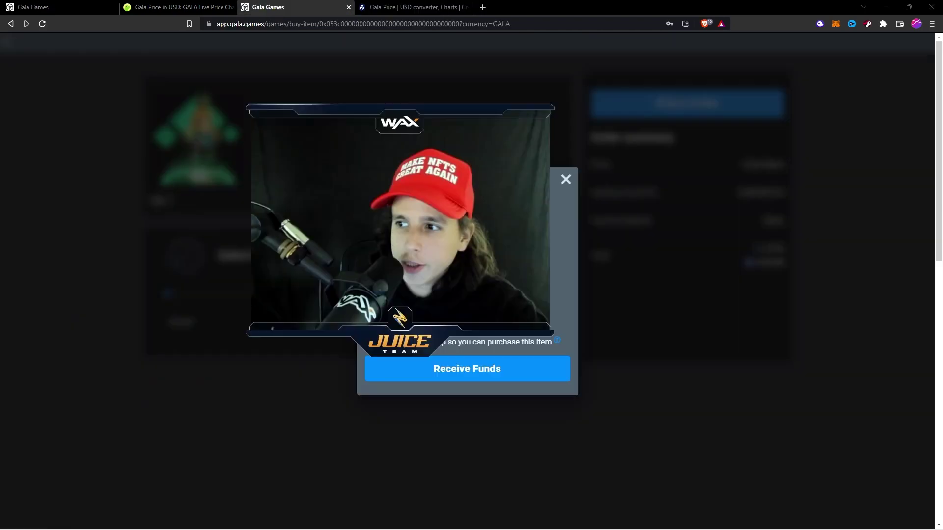
pyautogui.click(490, 366)
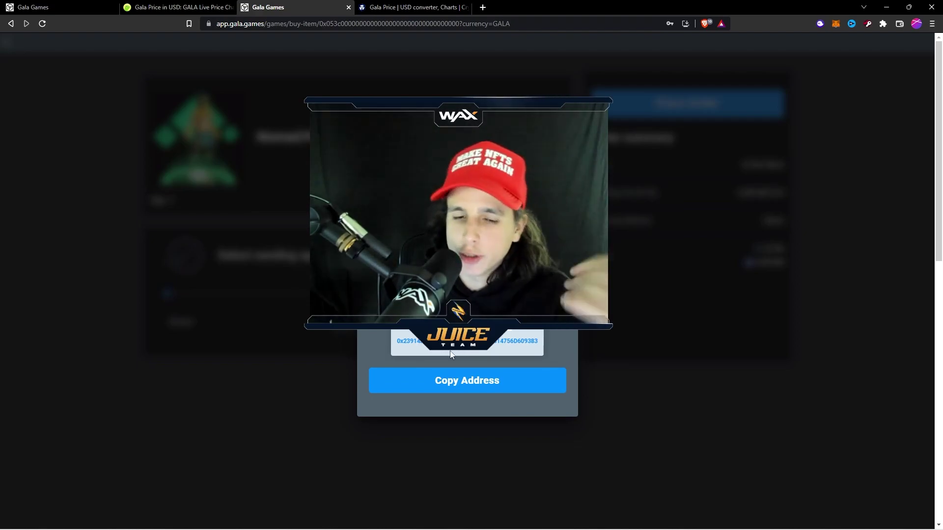
pyautogui.click(468, 384)
# Step: Search crypto.com for 'eth'
pyautogui.click(410, 6)
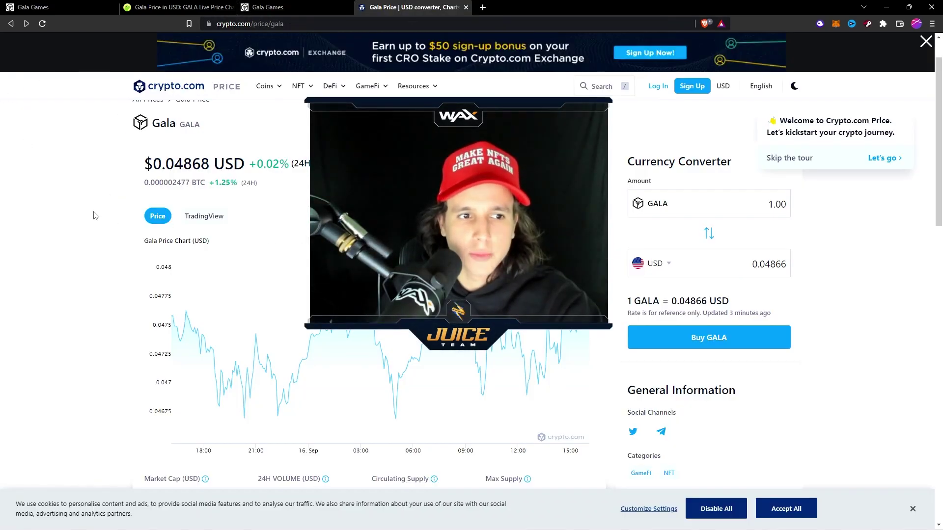
pyautogui.click(600, 86)
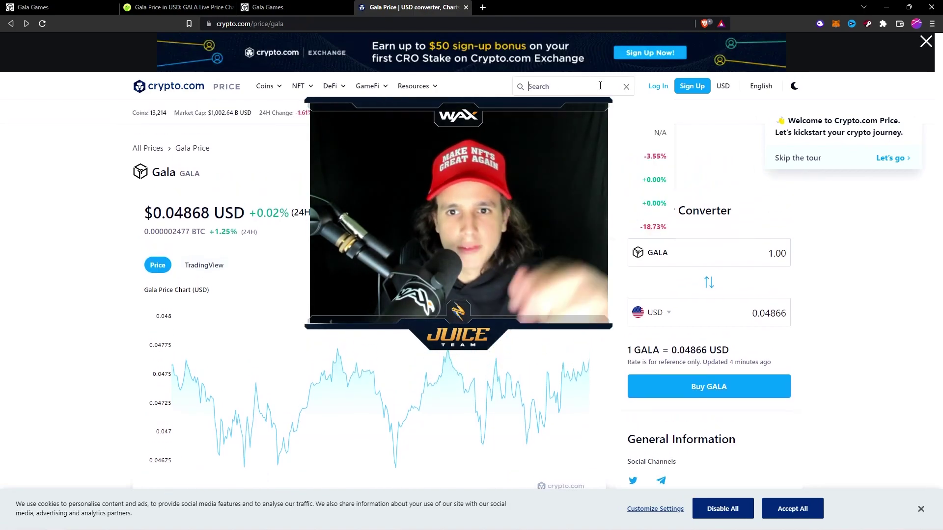
pyautogui.write('eth')
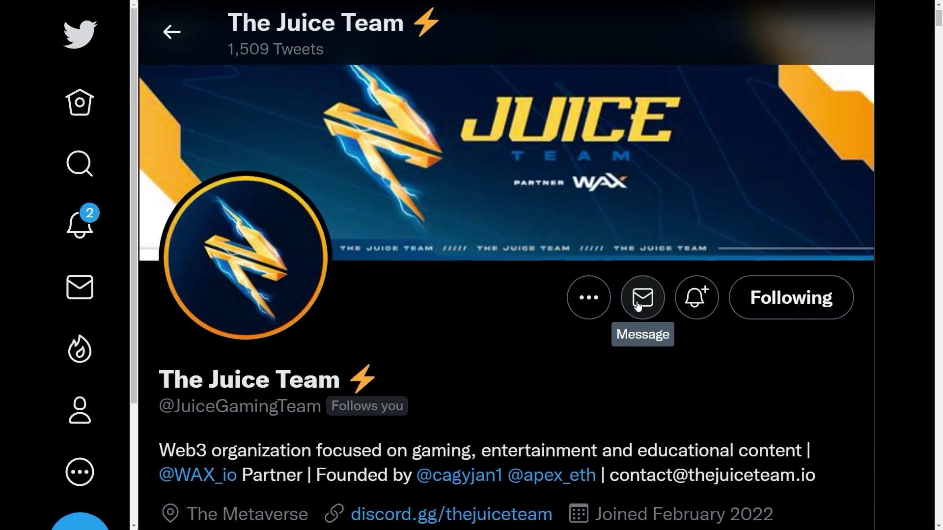
# Step: Highlight The Juice Team's @ handle, then highlight the Juice News profile's handle
pyautogui.moveTo(181, 406); pyautogui.dragTo(286, 406)
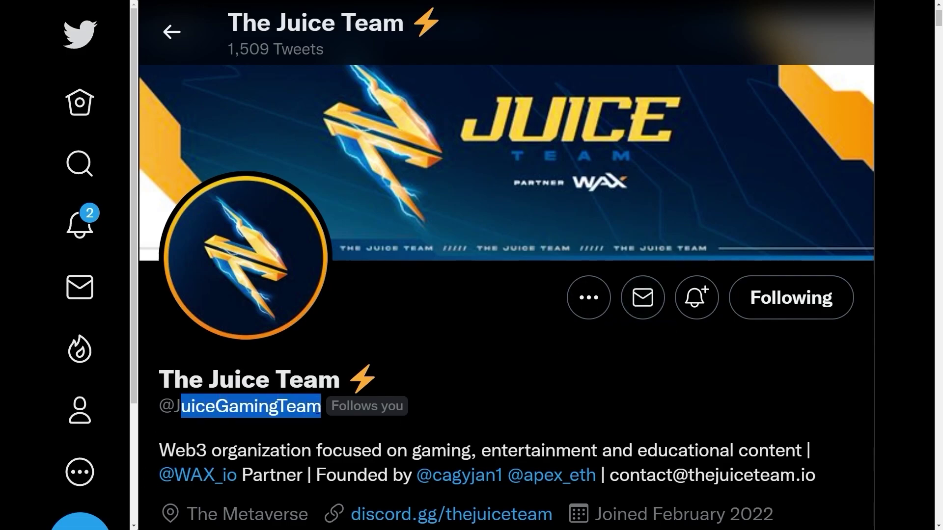
pyautogui.click(529, 404)
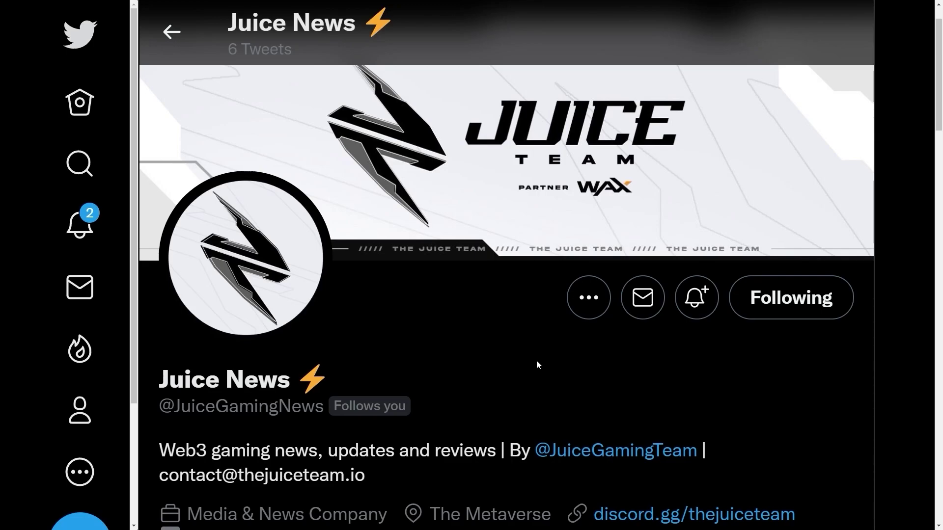
pyautogui.moveTo(174, 406); pyautogui.dragTo(323, 411)
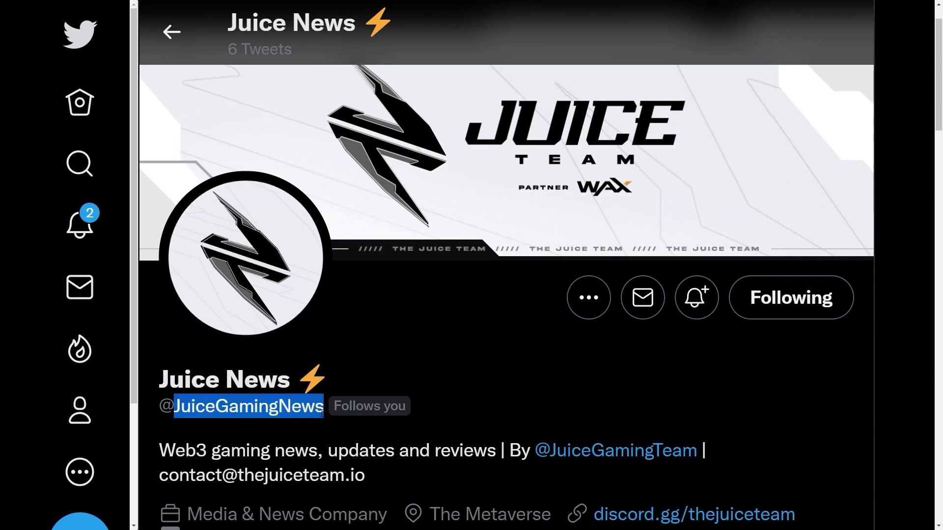